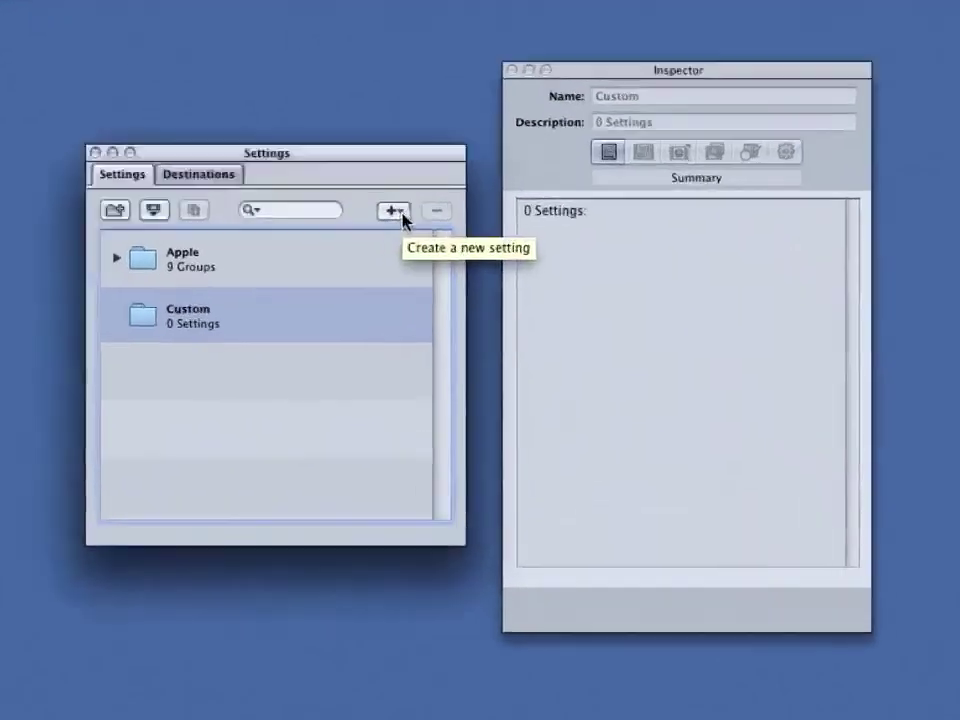
- Add a new Untitled MPEG-2 setting to the Custom group and view its Stream Usage options
left_click(434, 248)
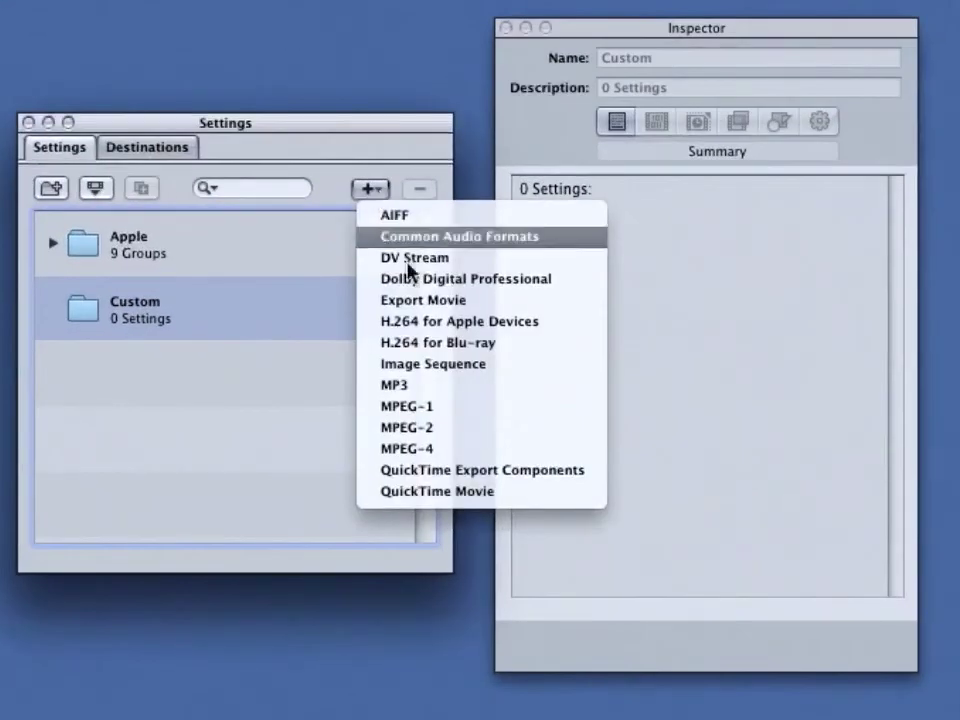
left_click(436, 430)
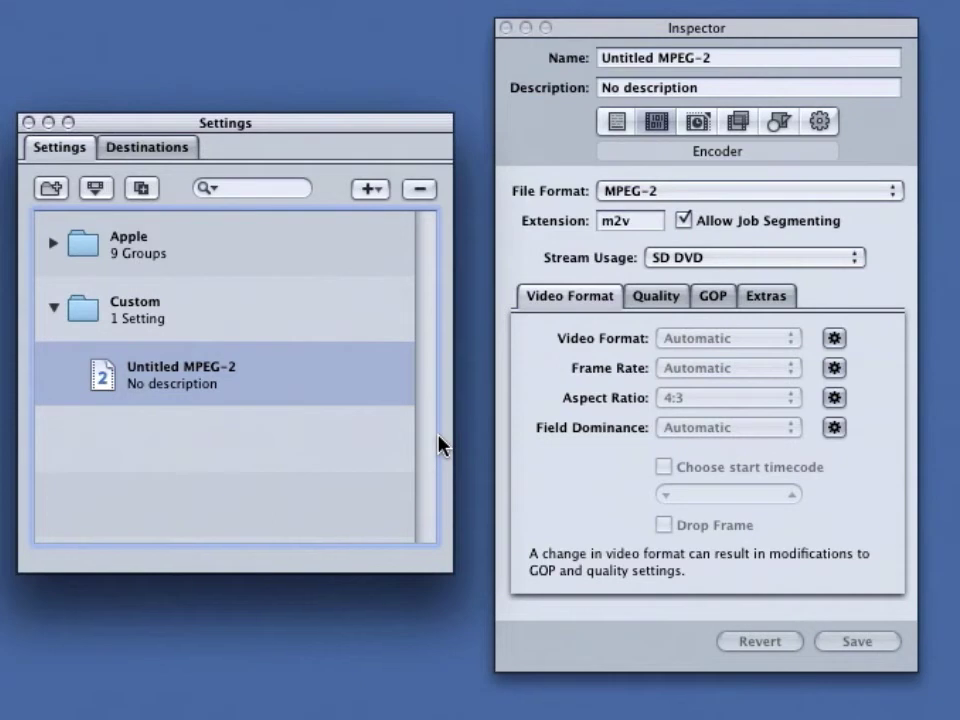
left_click(840, 264)
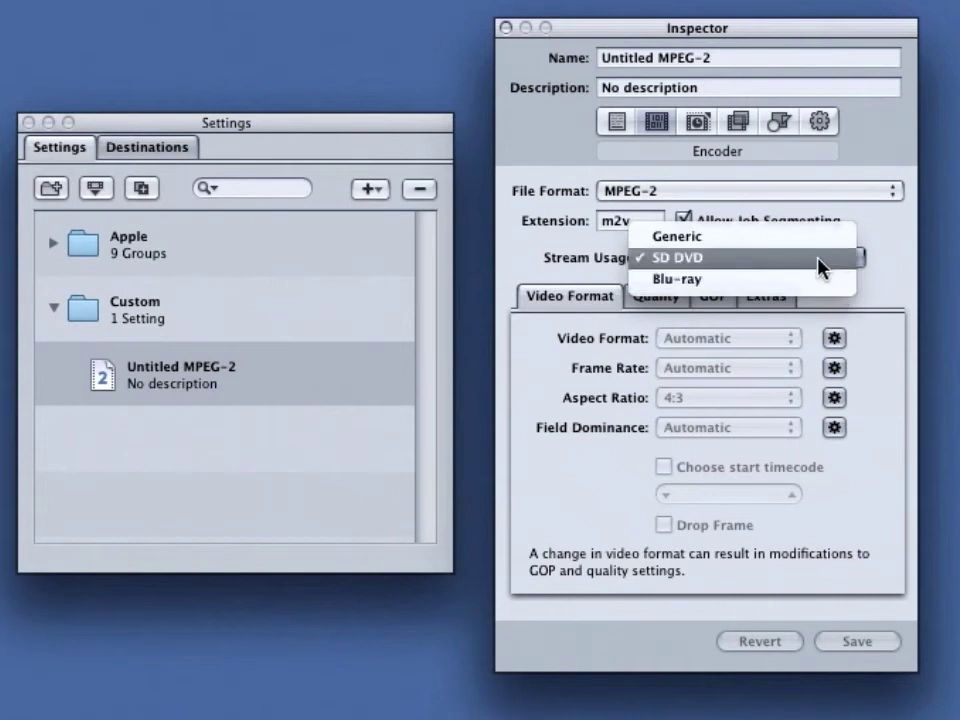
- Keep SD DVD stream usage and enable manual video format, frame rate, aspect ratio and field dominance
left_click(818, 259)
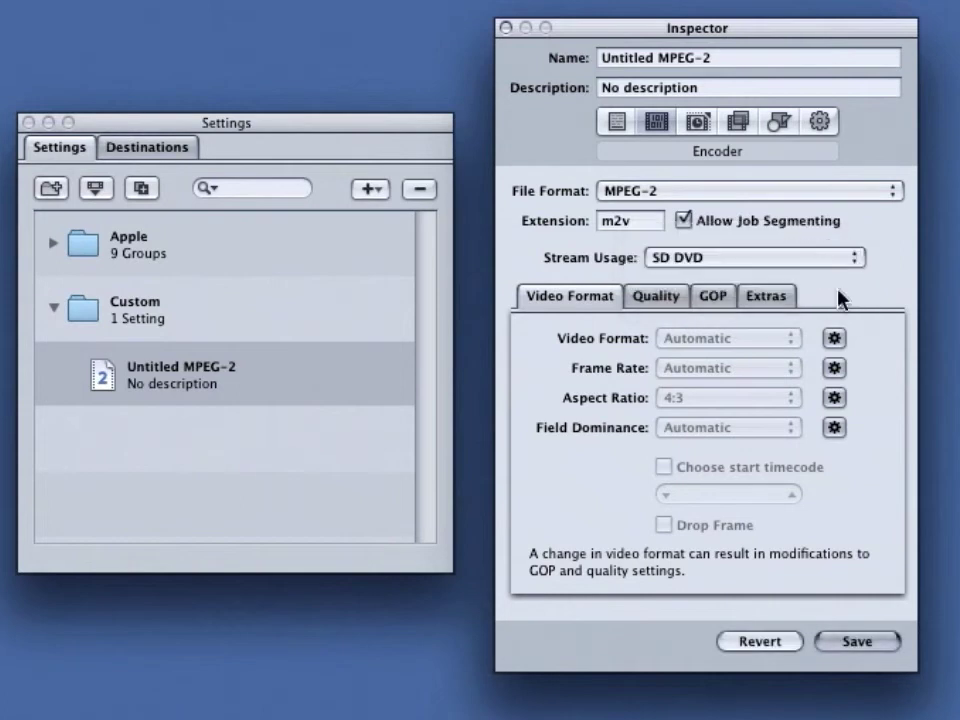
left_click(836, 340)
left_click(837, 368)
left_click(837, 398)
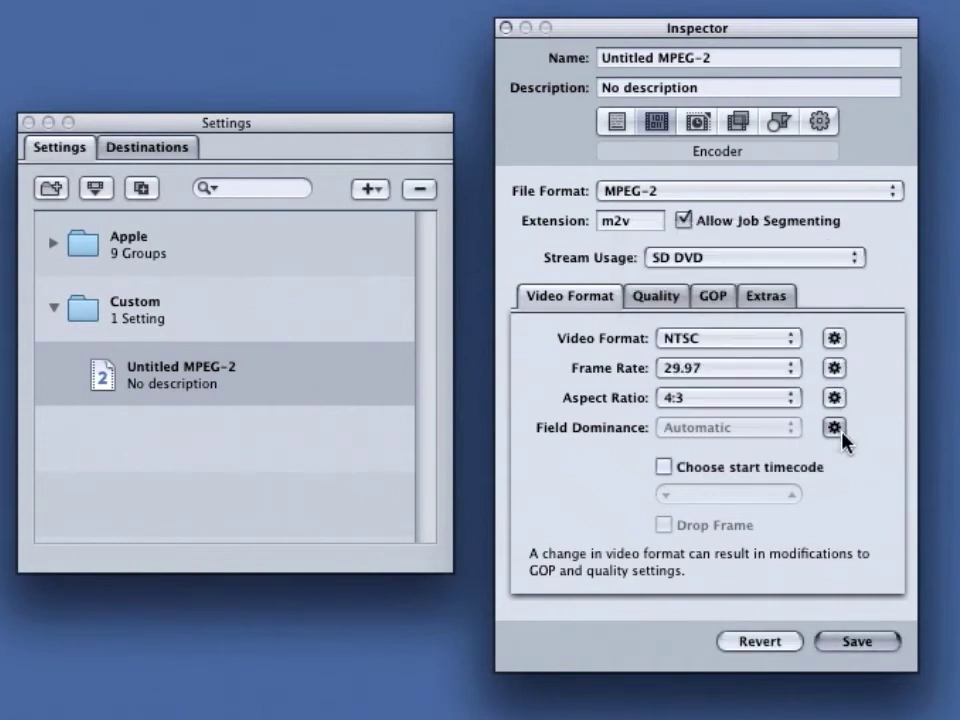
left_click(837, 428)
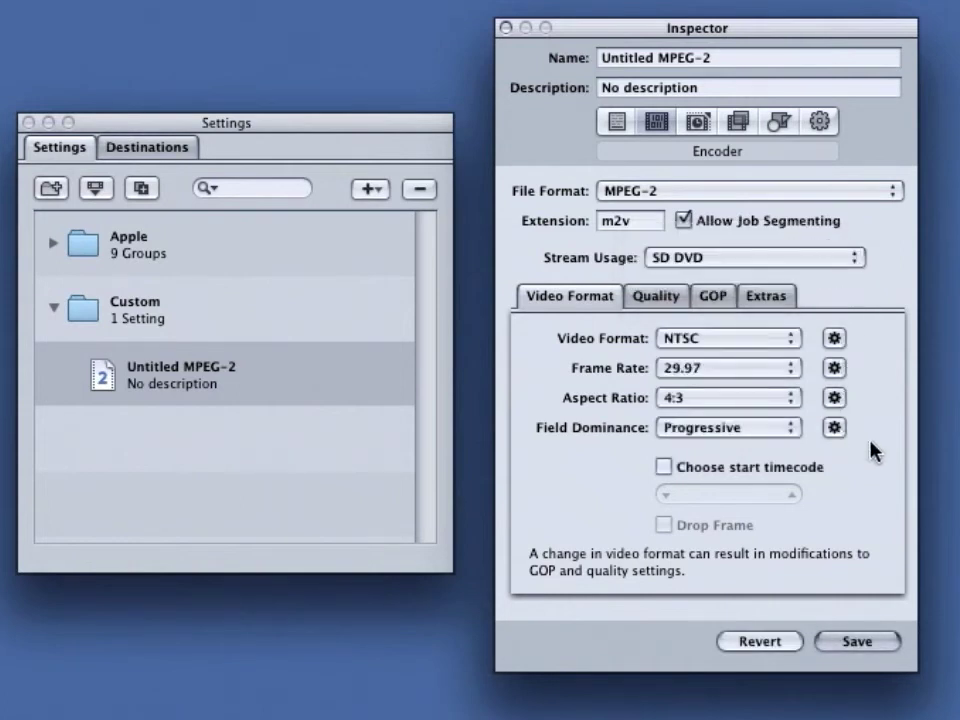
- Set video format NTSC, frame rate 29.97, aspect ratio 4:3 and Progressive field dominance
left_click(794, 341)
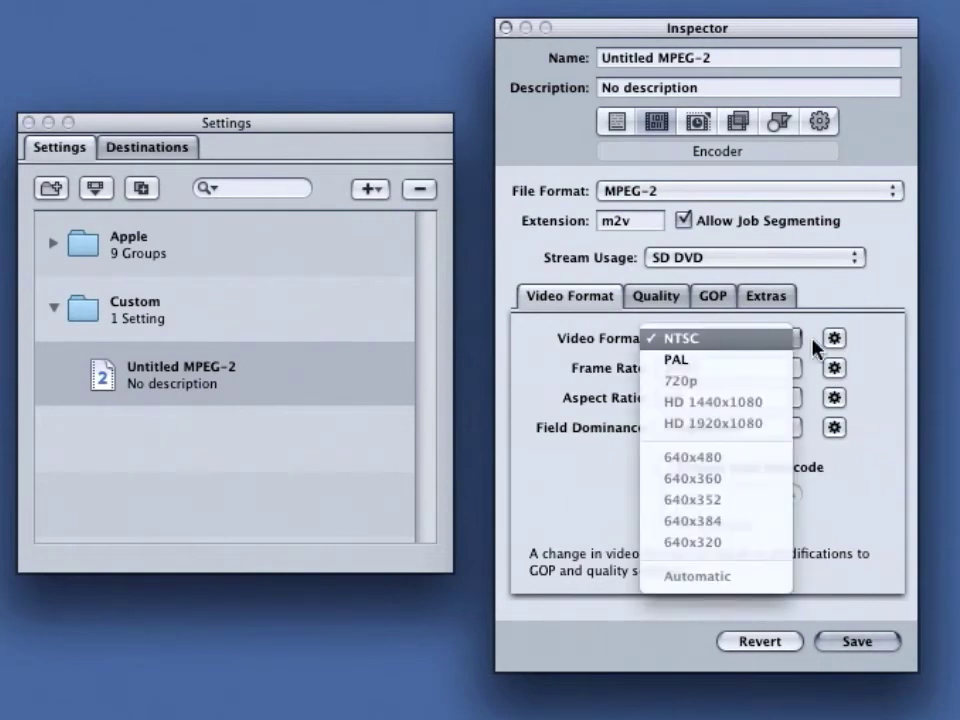
left_click(815, 347)
left_click(790, 369)
left_click(812, 373)
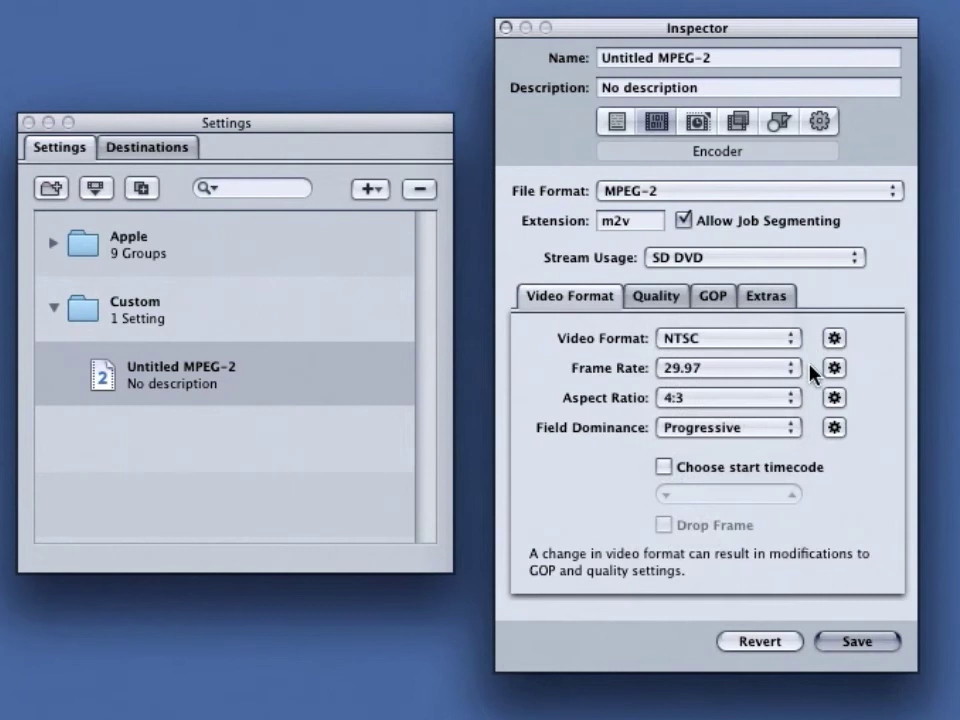
left_click(793, 400)
left_click(812, 399)
left_click(790, 432)
left_click(786, 434)
- Return the four fields to automatic, then make video format, frame rate and aspect ratio manual again
left_click(834, 338)
left_click(834, 368)
left_click(834, 398)
left_click(834, 428)
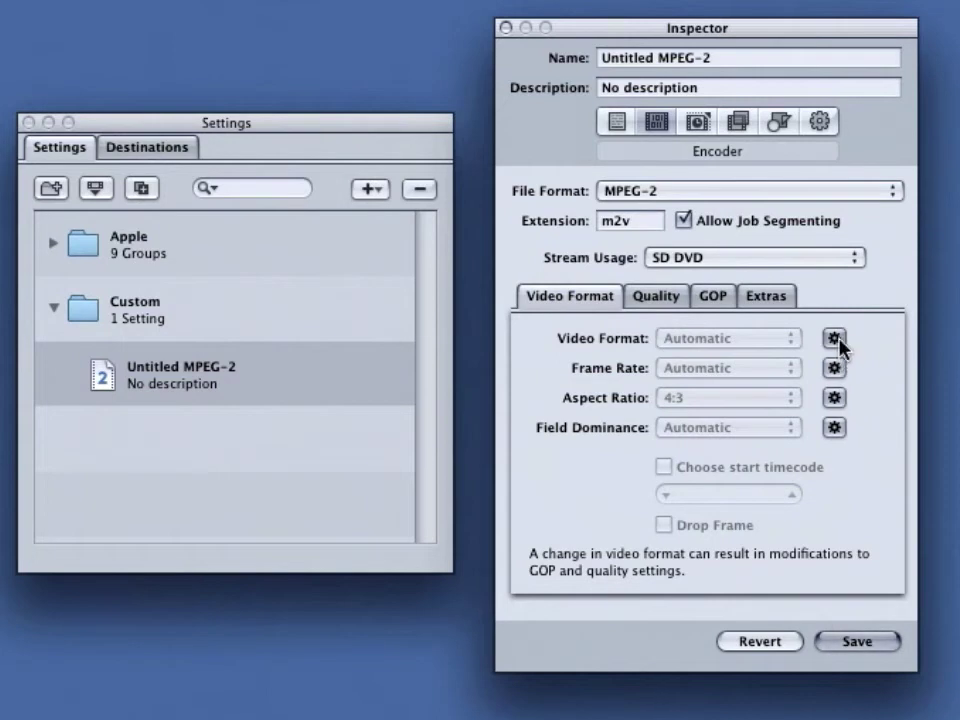
left_click(837, 341)
left_click(836, 368)
left_click(834, 397)
left_click(834, 427)
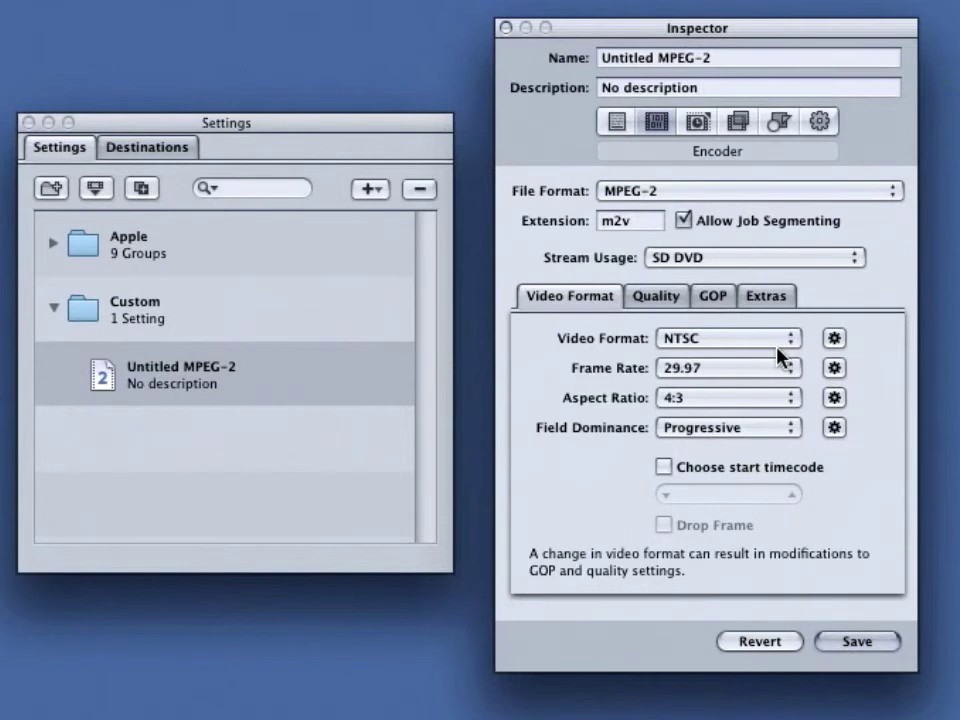
- On the Quality tab, change the encoding mode to One pass CBR
left_click(675, 300)
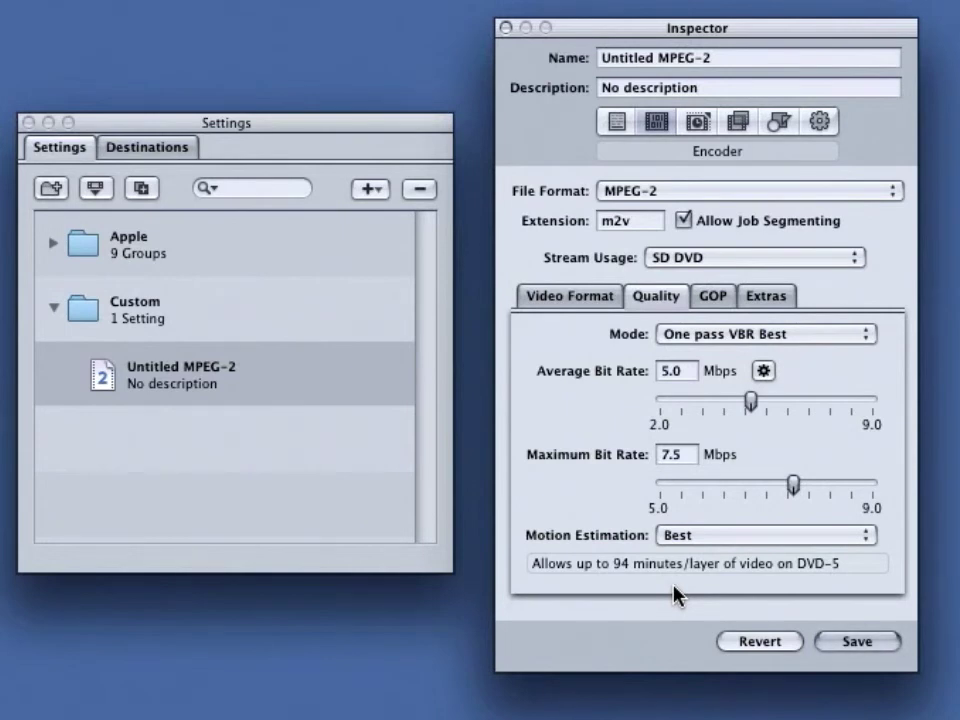
left_click(862, 336)
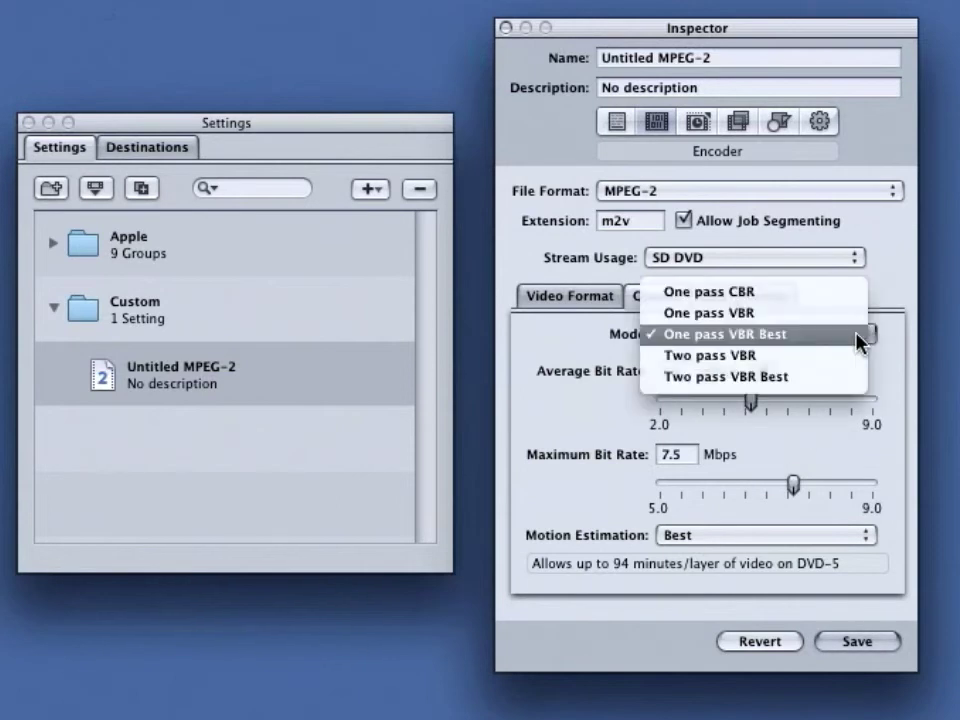
left_click(842, 292)
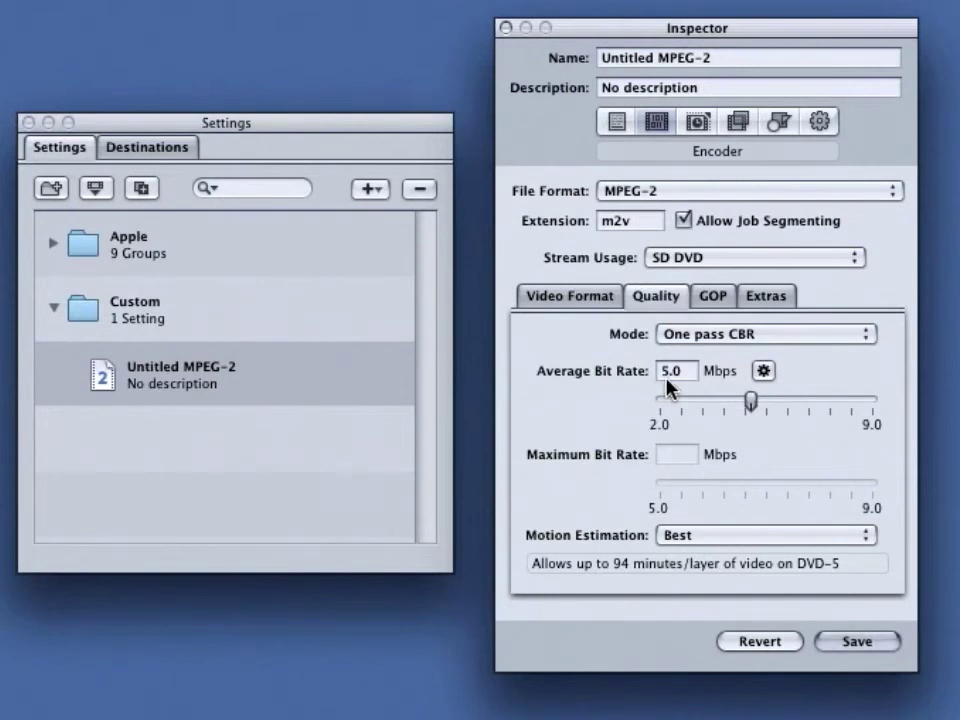
- Change the encoding mode to One pass VBR, restoring the 7.5 Mbps maximum bit rate
left_click(772, 336)
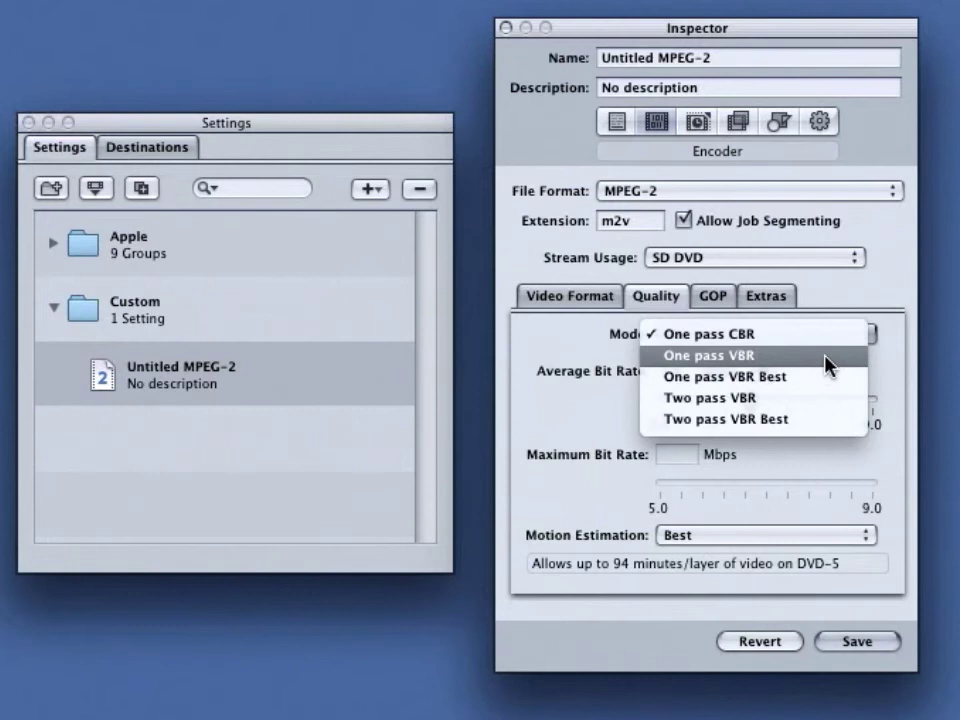
left_click(828, 358)
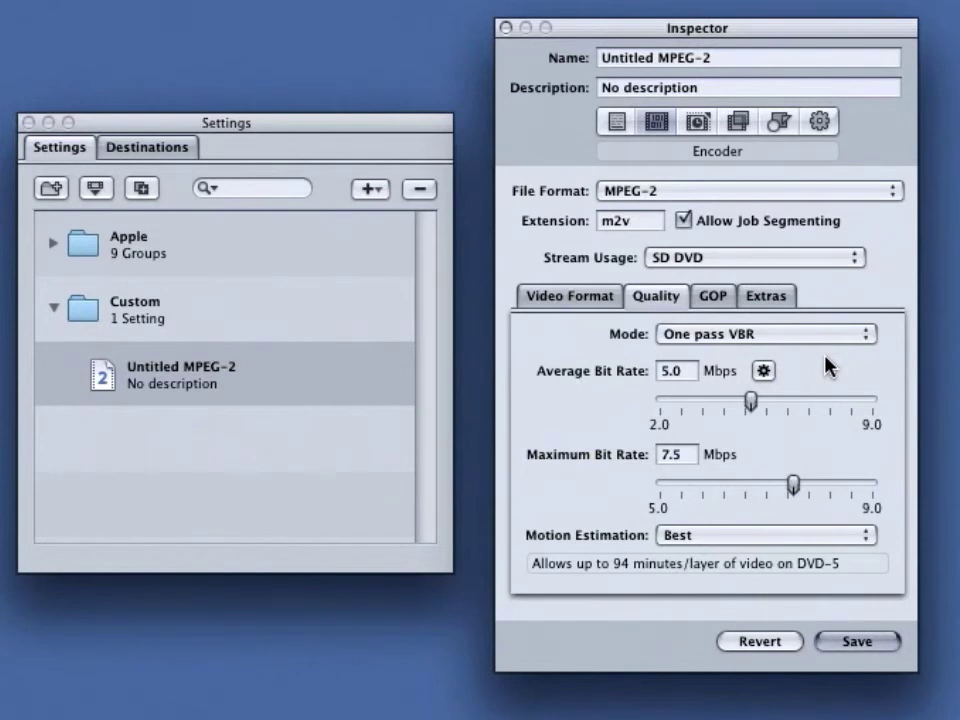
- Choose One pass VBR Best as the encoding mode
left_click(824, 338)
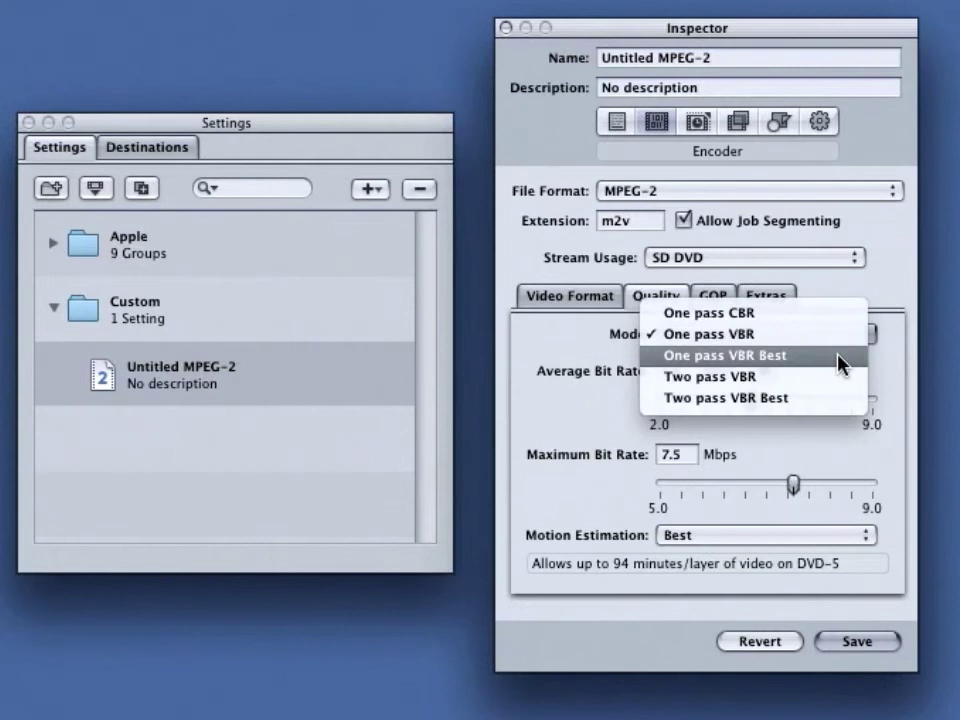
left_click(838, 358)
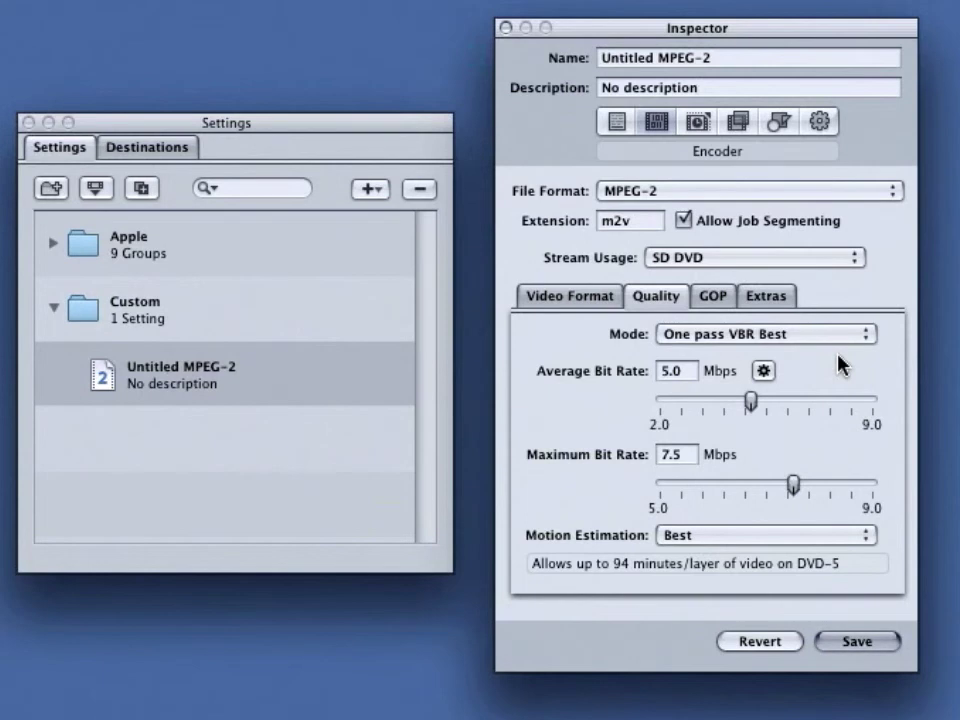
left_click(846, 340)
- Pick Two pass VBR, then switch the encoding mode to Two pass VBR Best
left_click(850, 358)
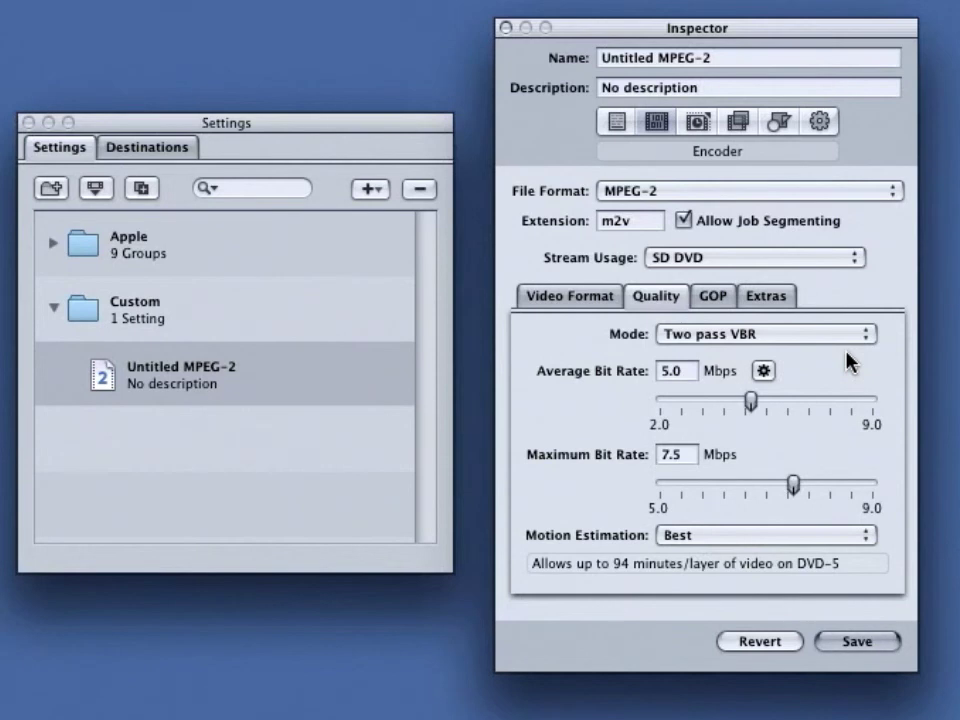
left_click(853, 337)
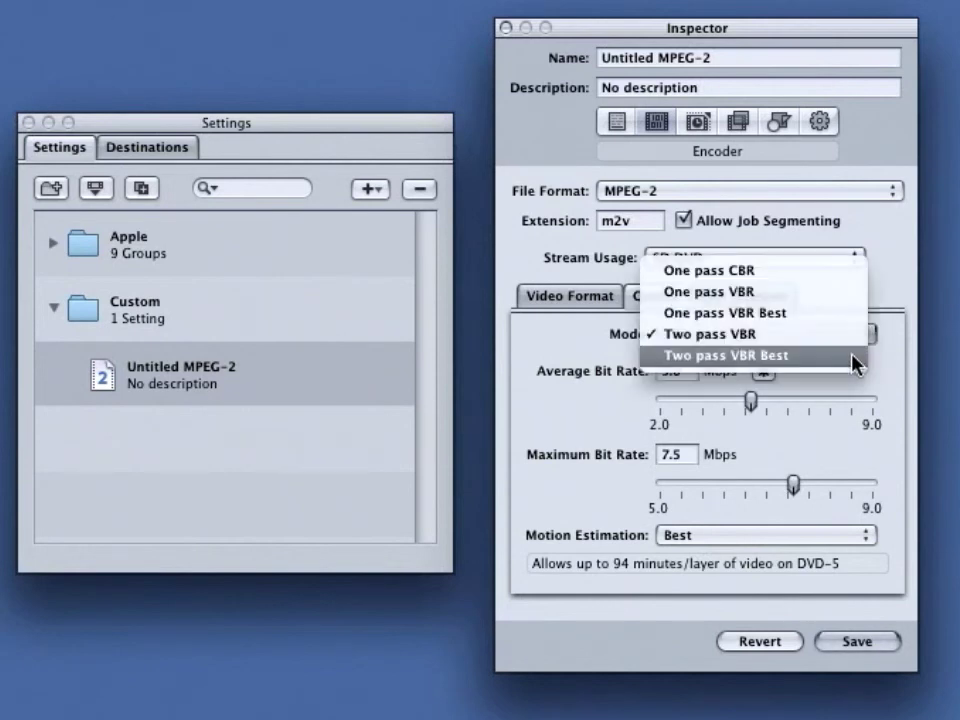
left_click(853, 356)
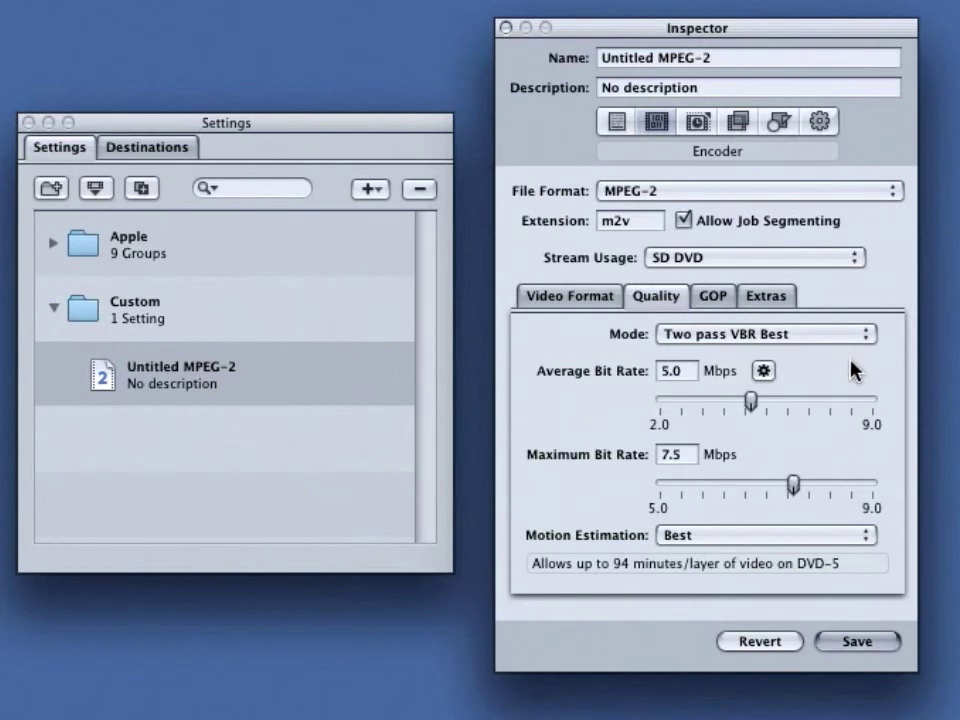
- Keep motion estimation at Best and bring up the GOP settings (IBBP, Closed, size 15)
left_click(868, 545)
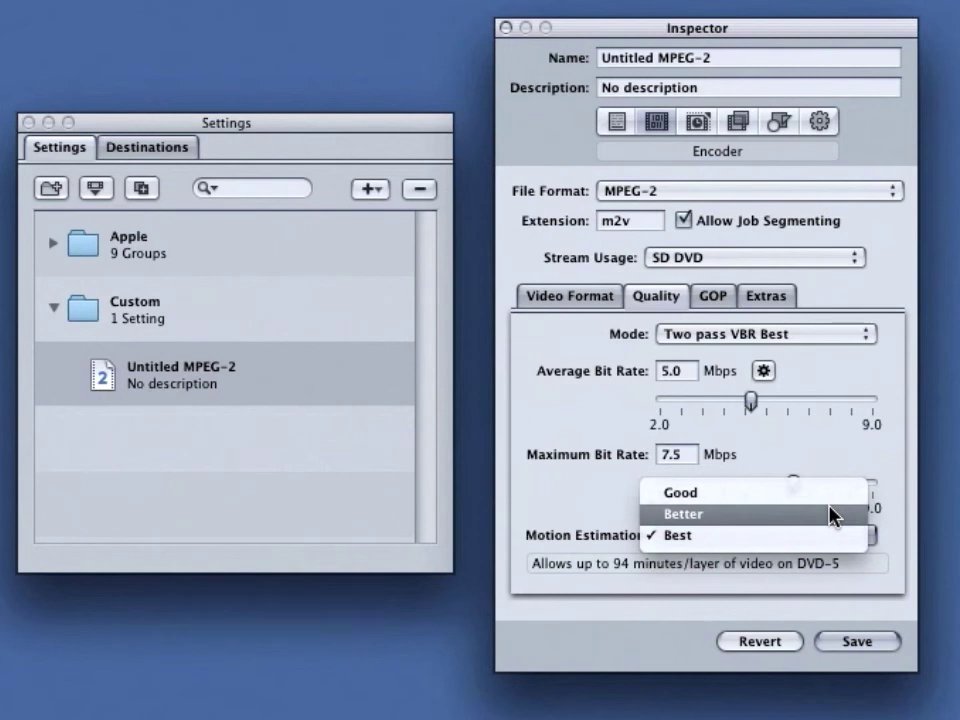
left_click(825, 536)
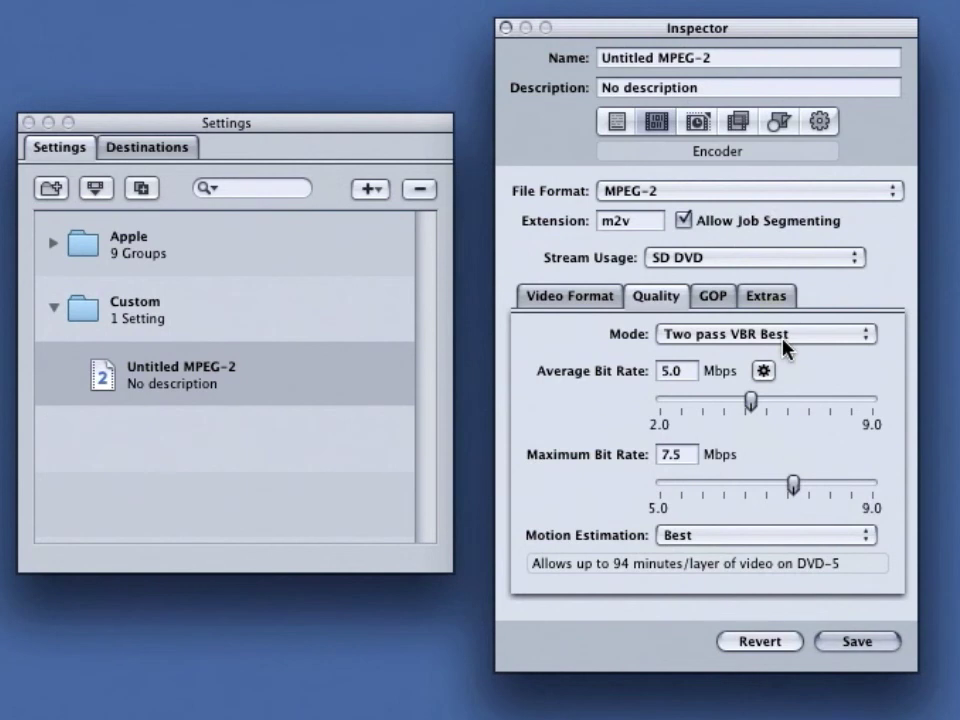
left_click(712, 296)
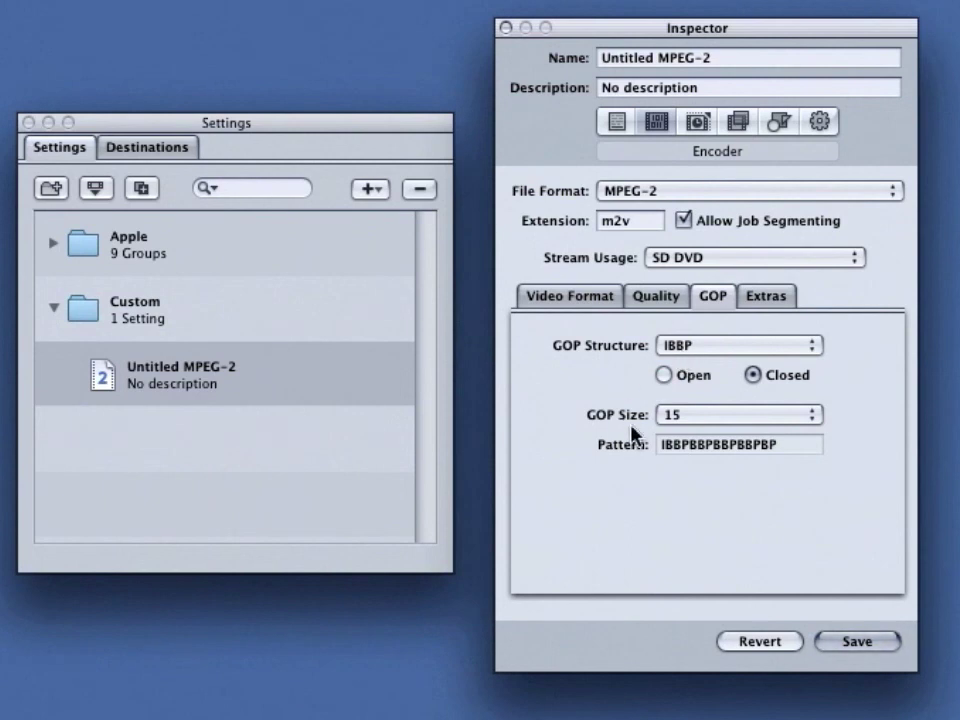
- Try IP and IBP GOP structures, return to IBBP, and make the GOP Open
left_click(711, 346)
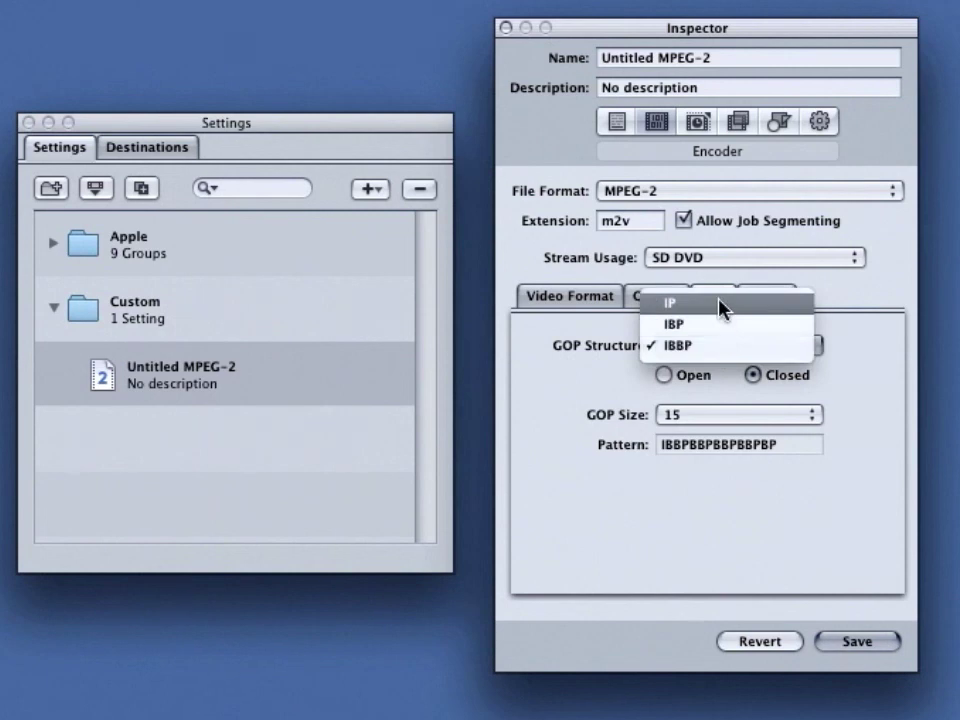
left_click(720, 305)
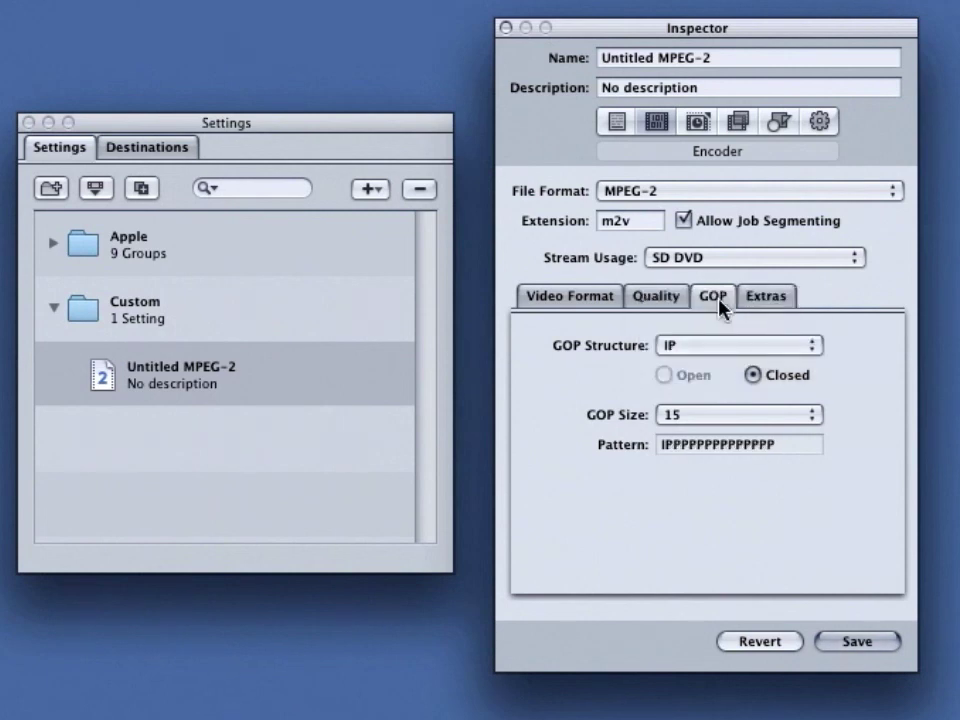
left_click(682, 347)
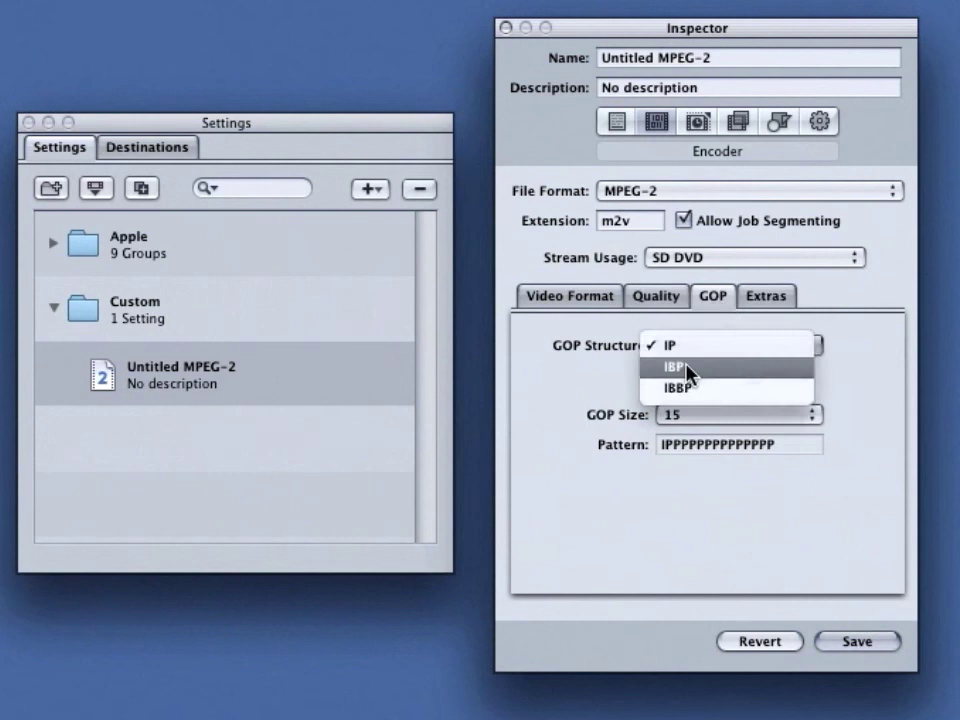
left_click(688, 367)
left_click(699, 347)
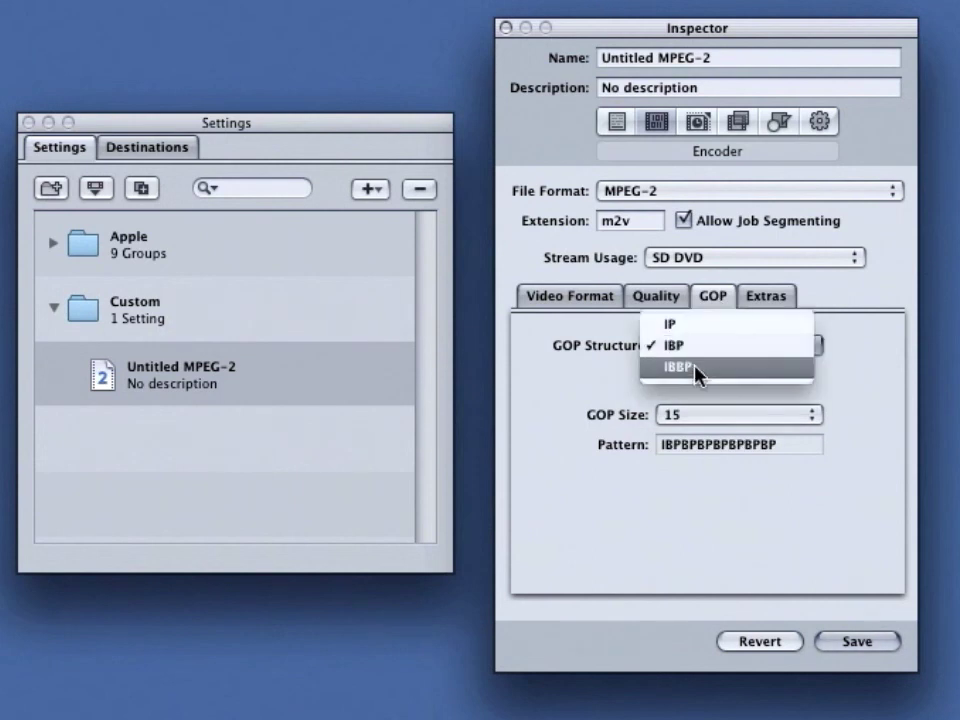
left_click(699, 373)
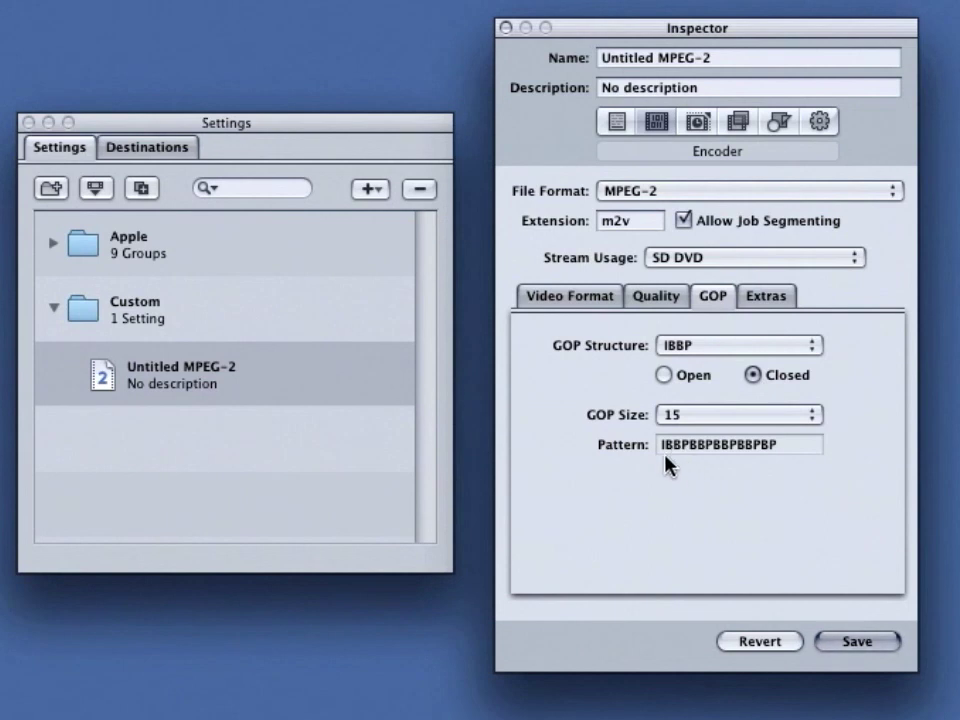
left_click(667, 381)
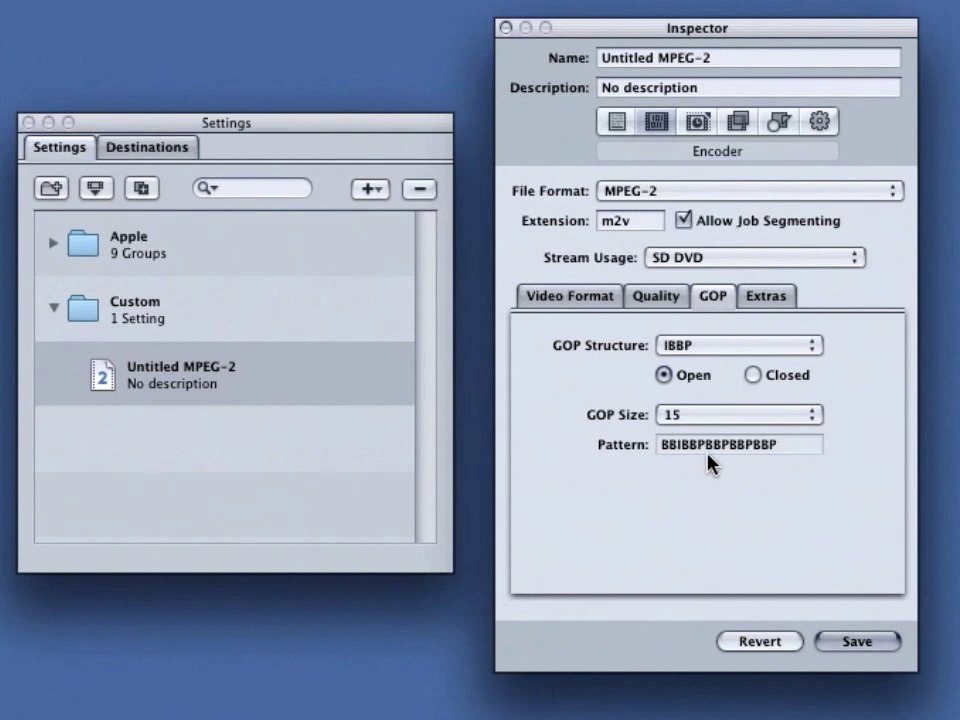
- Show the Extras options of the Untitled MPEG-2 setting
left_click(781, 305)
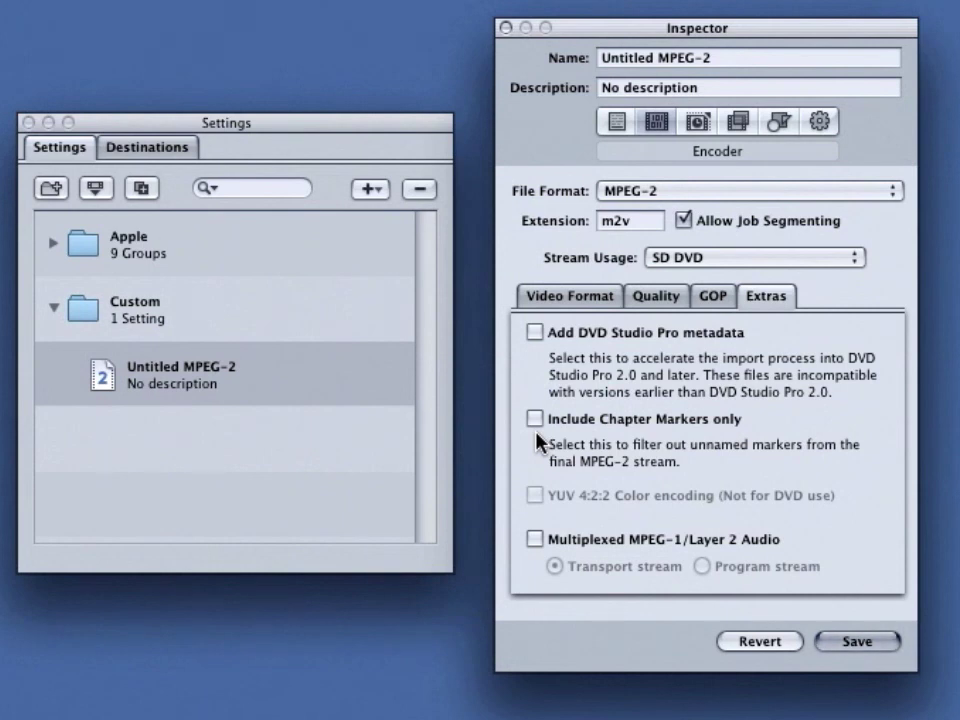
- Switch stream usage to Generic, then back to SD DVD
left_click(672, 264)
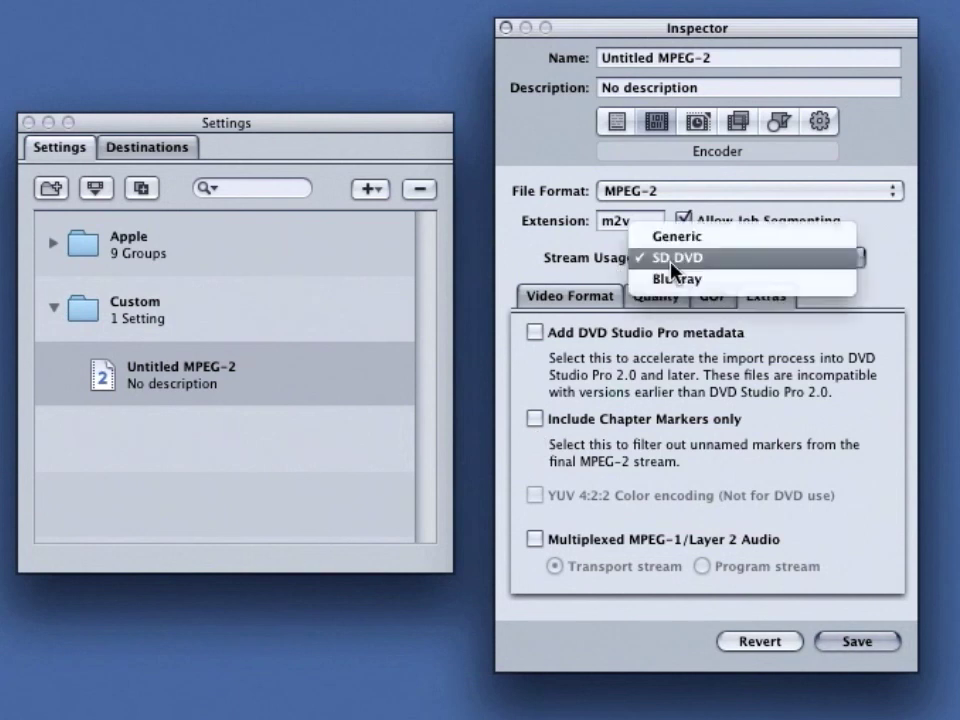
left_click(682, 237)
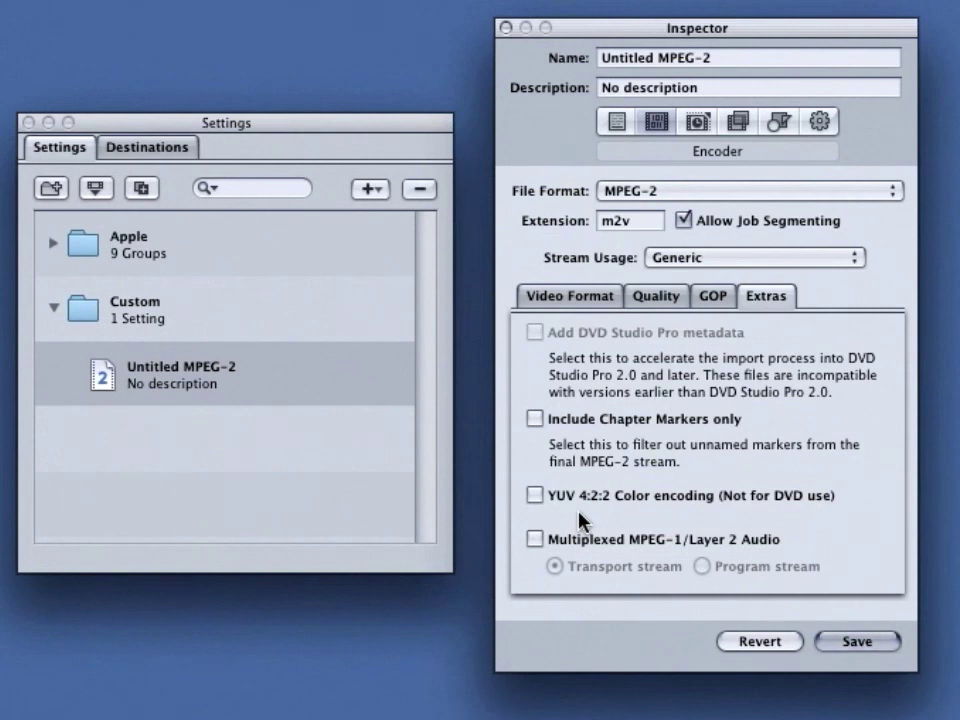
left_click(745, 260)
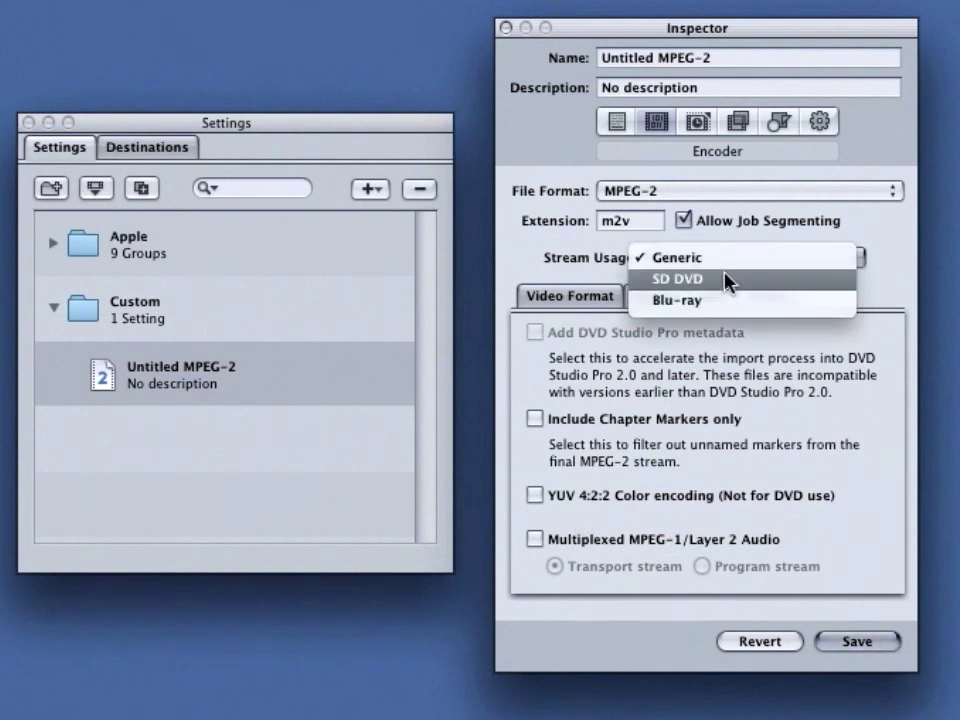
left_click(697, 282)
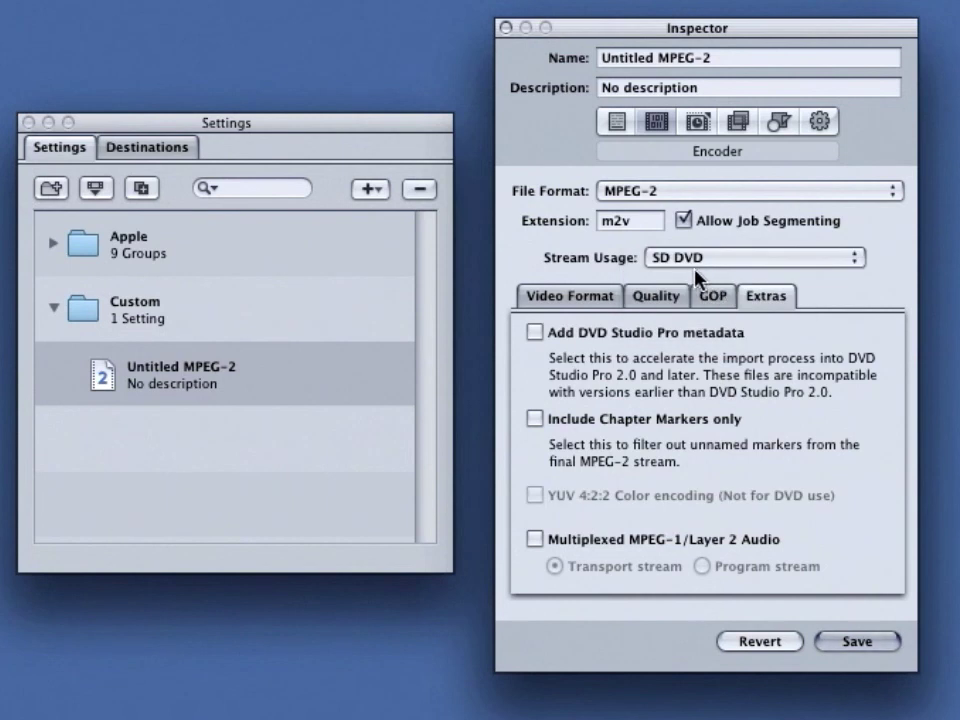
- Include multiplexed MPEG-1/Layer 2 audio as a program stream and save the setting
left_click(538, 546)
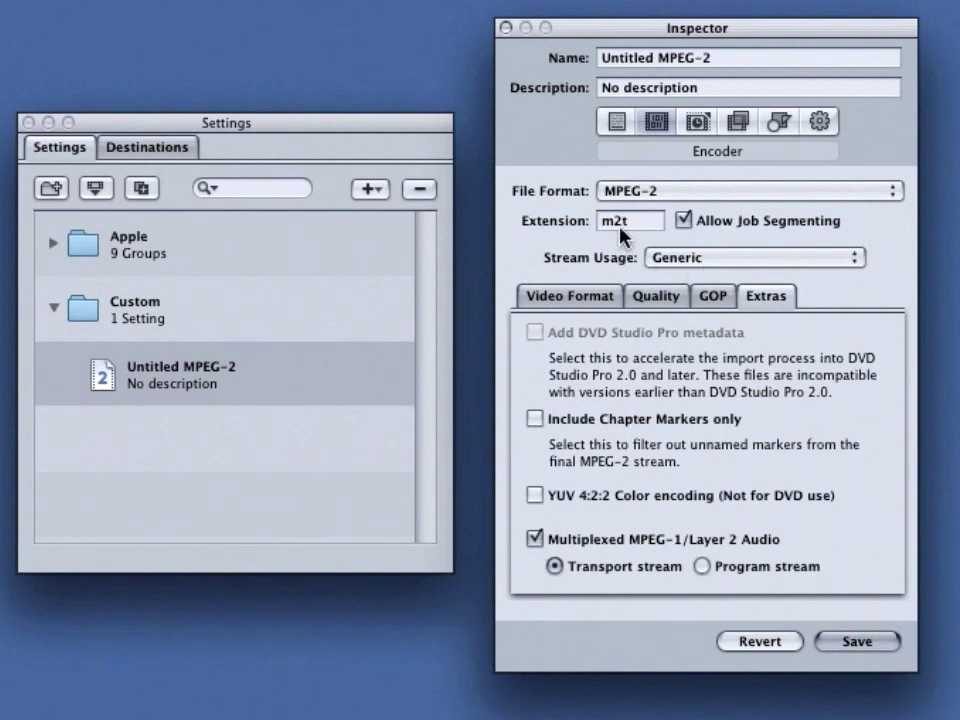
left_click(703, 567)
left_click(846, 645)
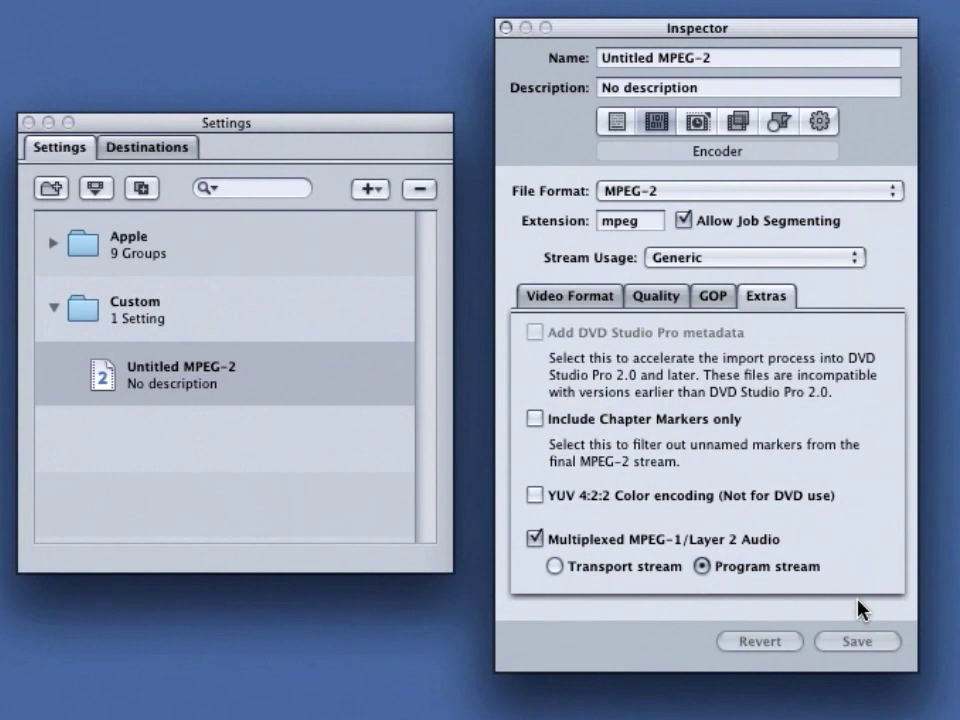
- Search the settings for "dvd" and select the MPEG-2 for DVD preset to show its SD DVD m2v details
left_click(249, 189)
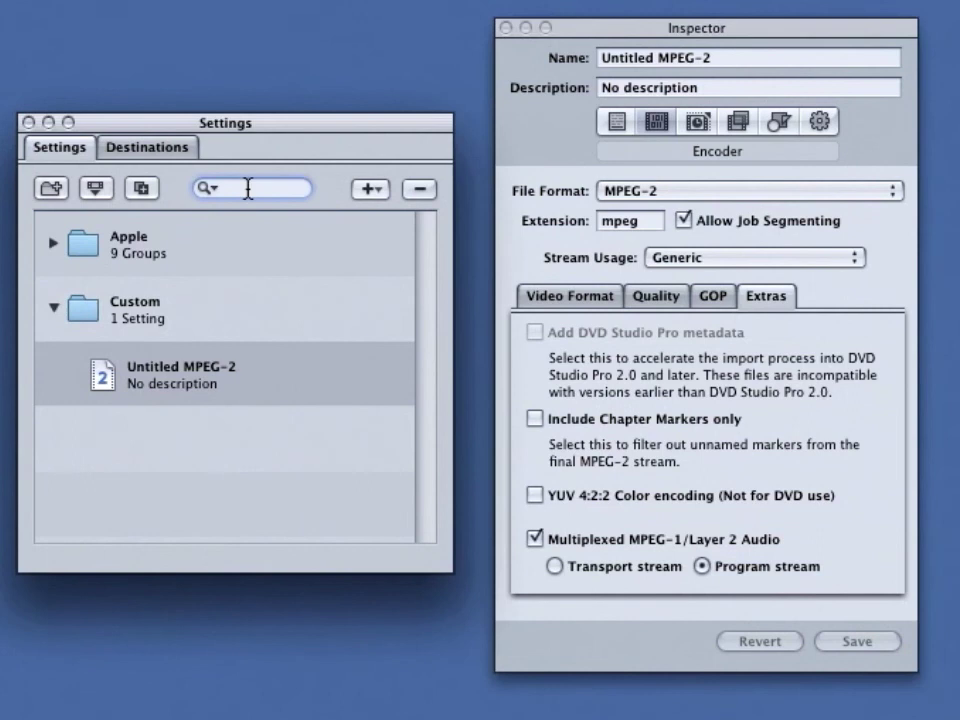
type("dvd")
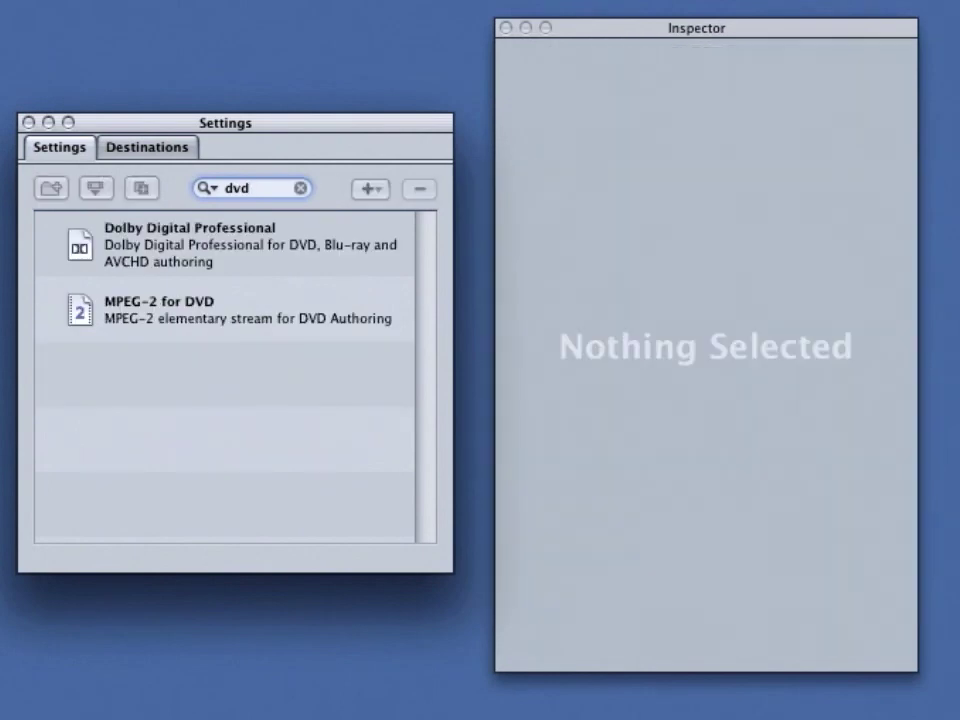
left_click(175, 300)
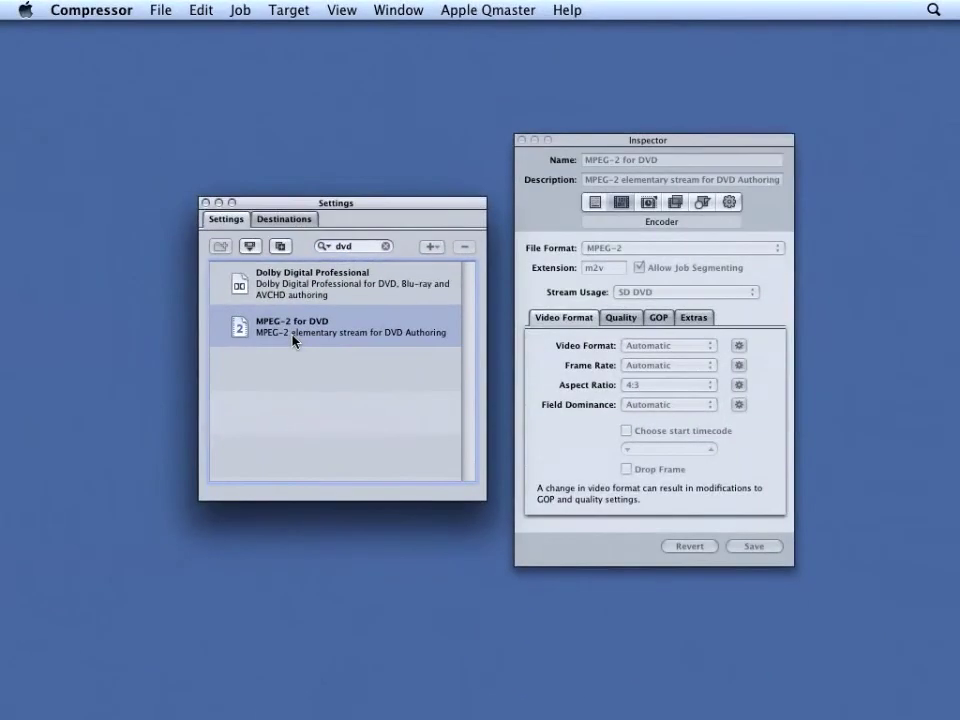